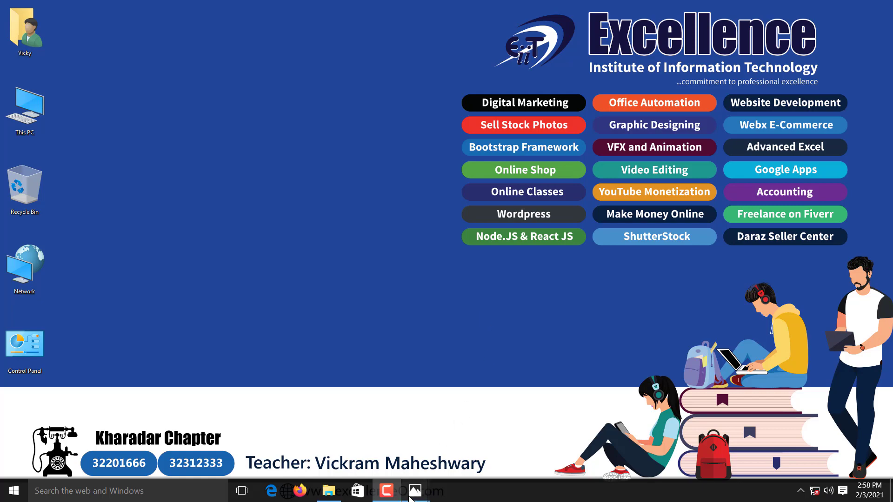
- Bring up the courses flyer in Photos and zoom into the Advanced Excel listing (2500 per month, 2 months)
mouse_move(415, 490)
left_click(378, 457)
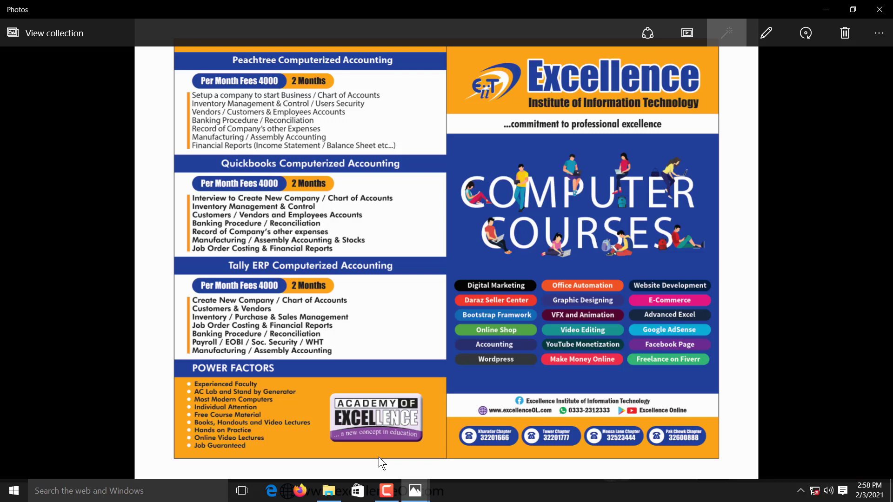
mouse_move(607, 377)
left_click(886, 249)
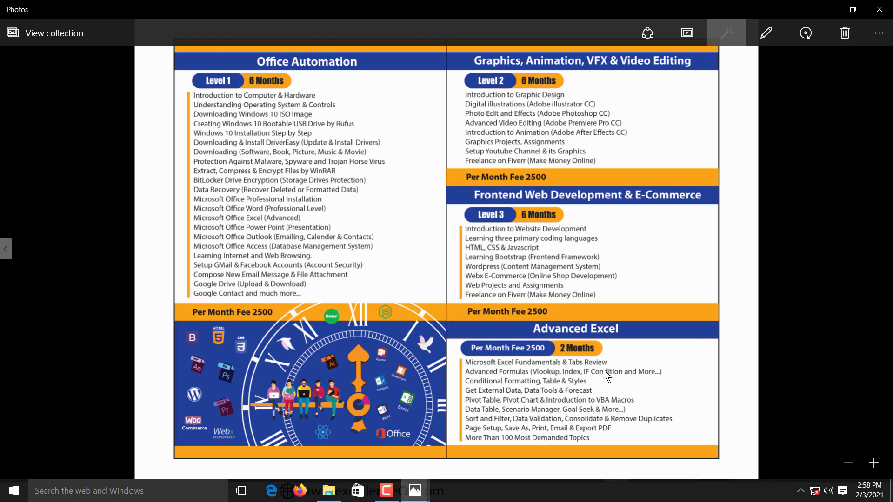
scroll(606, 386, "up", 3)
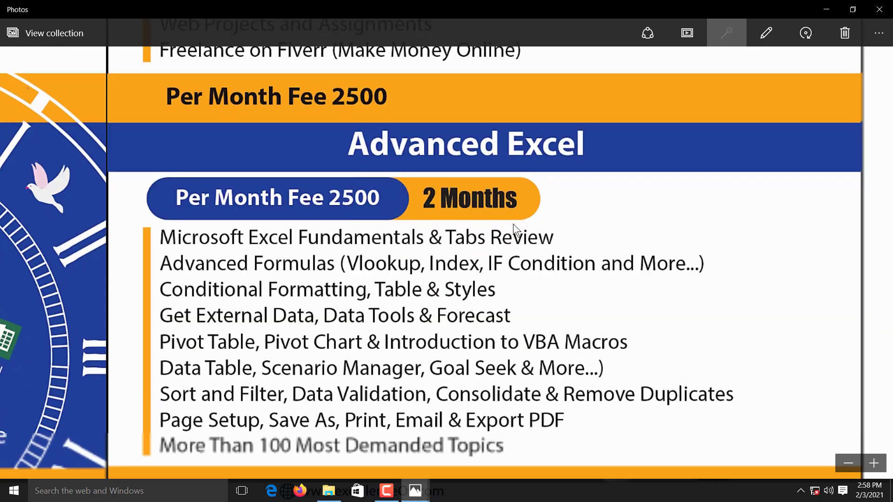
left_click_drag(513, 225, 467, 166)
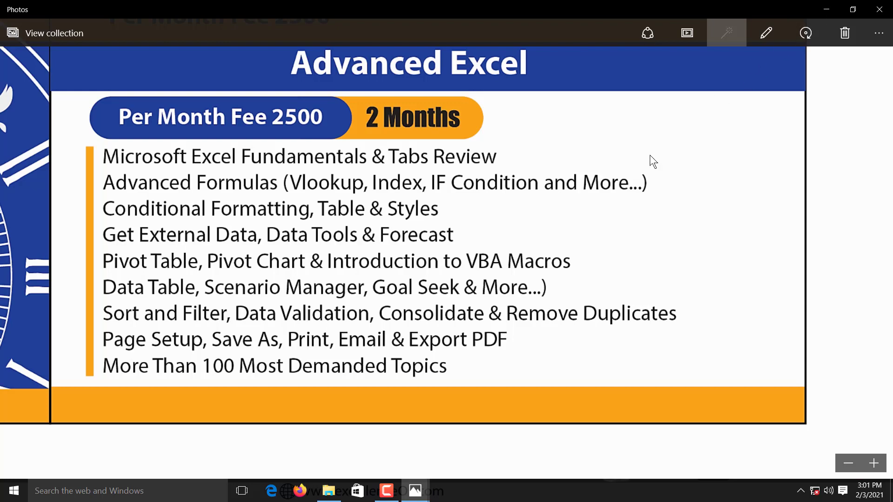
- Open the Microsoft Office Excel Advanced Exercise Files folder and select the 22 Remove Spaces workbook
mouse_move(328, 491)
left_click(329, 442)
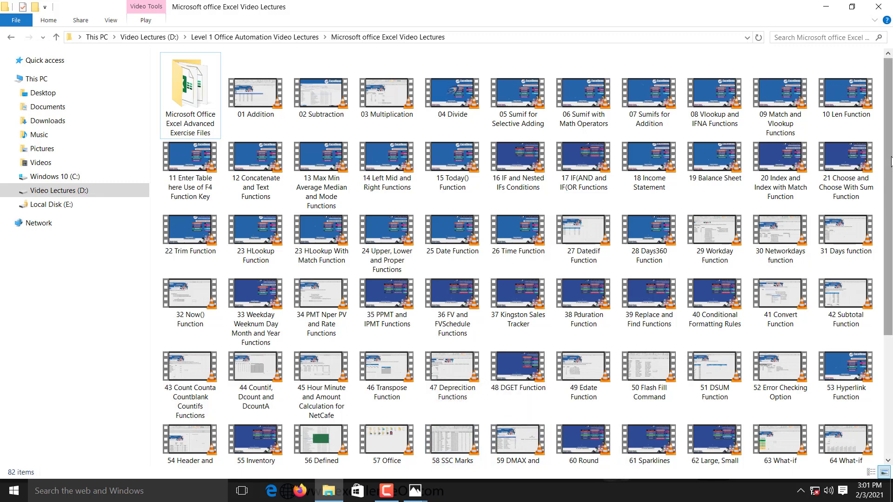
double_click(186, 99)
left_click_drag(890, 150, 888, 178)
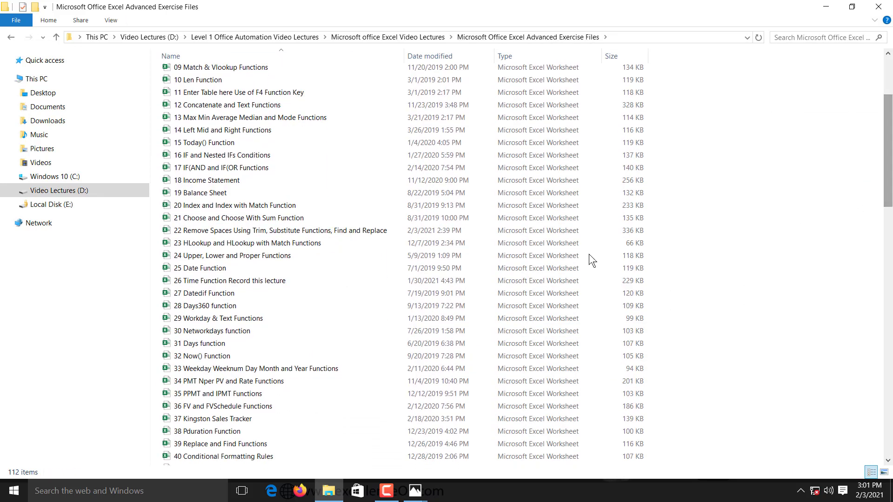
left_click(281, 233)
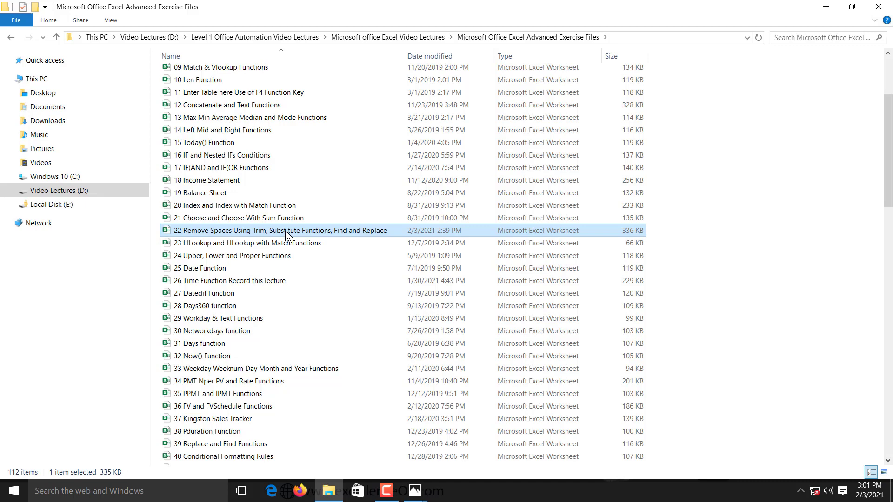
- Open the 22 Remove Spaces workbook and clear the Trimmed Spaces results in B10:B18
double_click(288, 230)
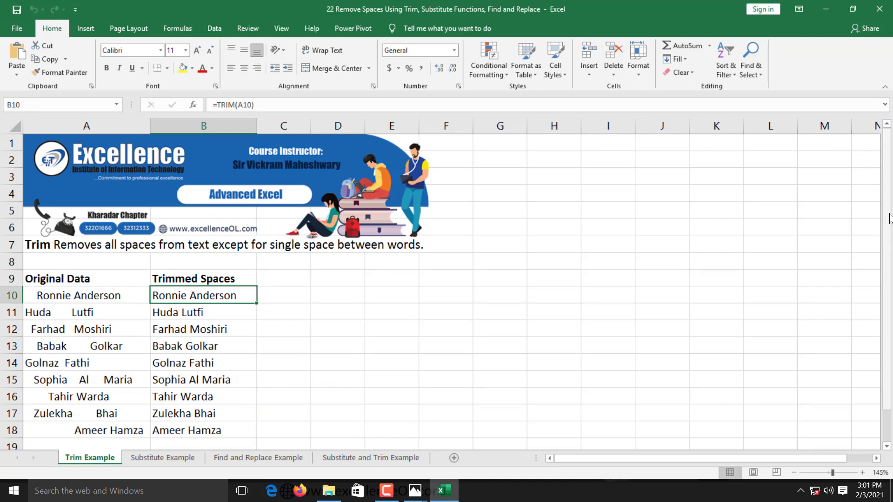
left_click_drag(888, 221, 888, 272)
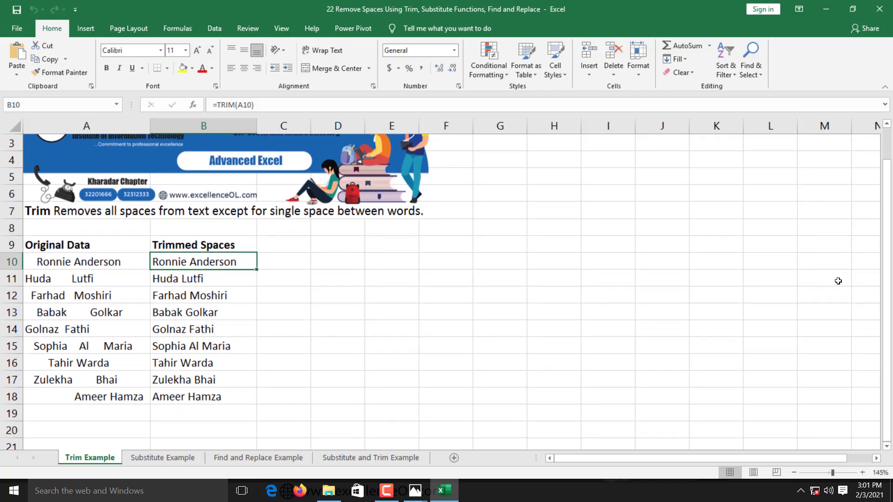
left_click_drag(212, 264, 209, 396)
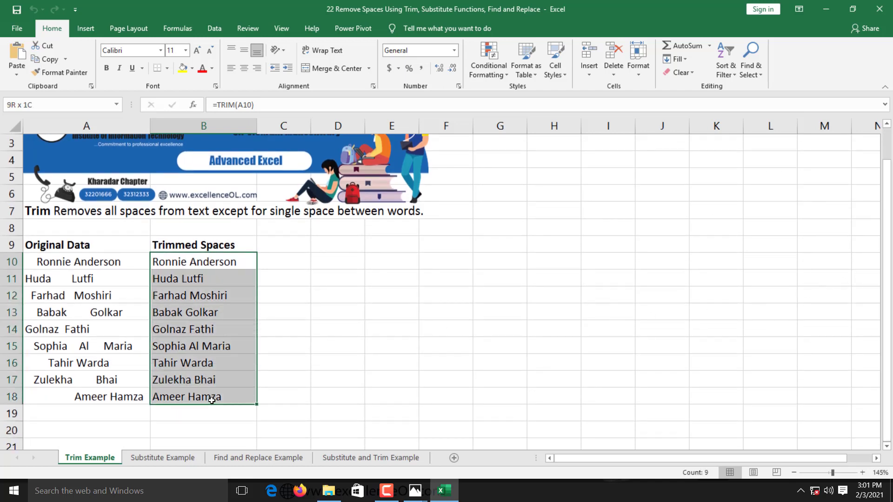
key("Delete")
left_click_drag(99, 263, 100, 397)
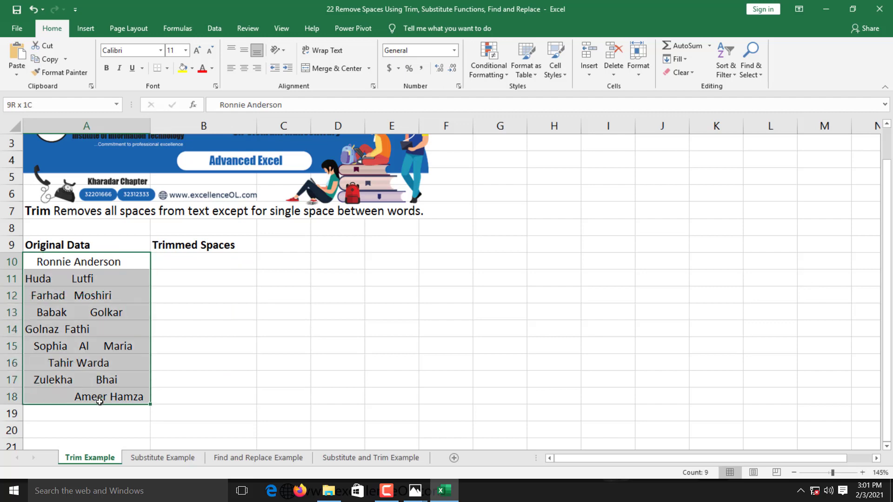
left_click(862, 472)
scroll(426, 356, "down", 1)
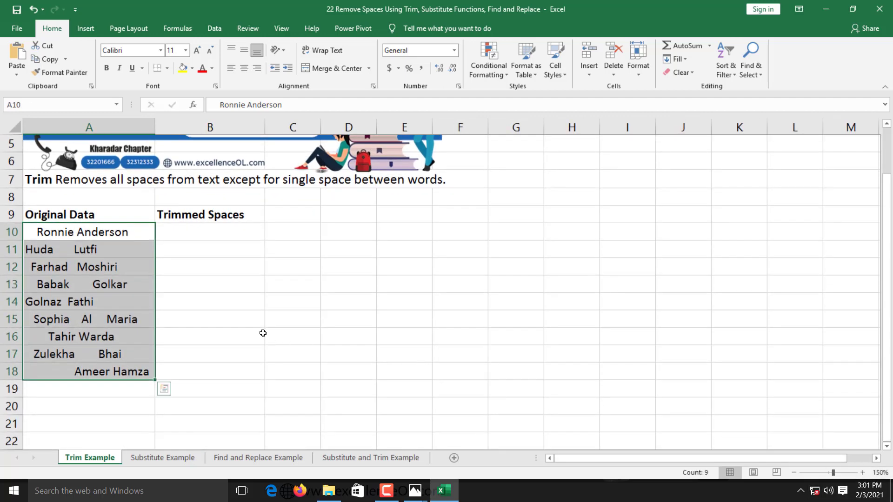
- Replace the name in A10 with a new name containing a double space, then move to B10
double_click(95, 231)
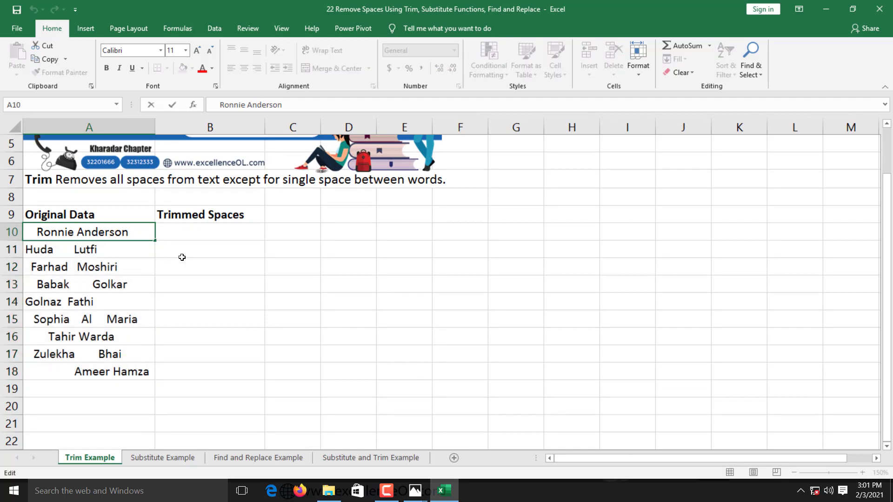
key("Left")
key("Left")
key("Left")
key("Left")
key("Left")
key("Left")
key("Right")
key("Delete")
key("Delete")
key("Delete")
key("Delete")
key("Delete")
key("Delete")
key("Delete")
key("Delete")
key("Delete")
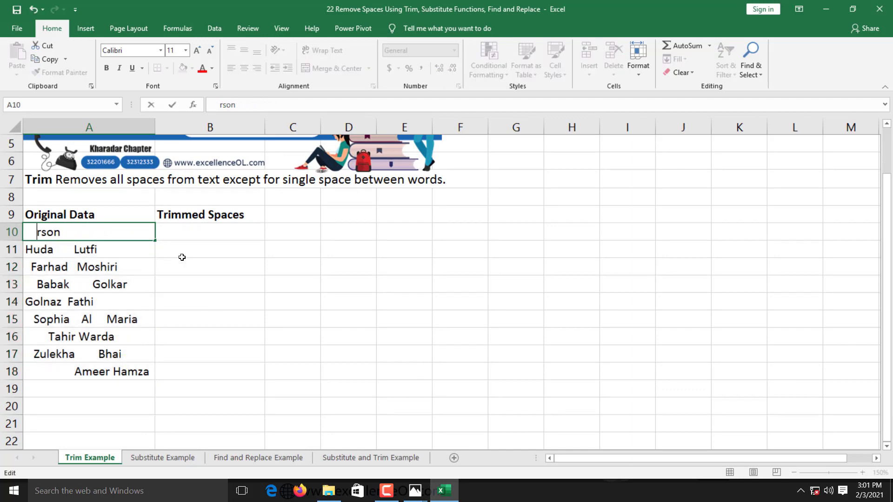
key("Delete")
key("Delete")
key("Delete")
key("Delete")
type("A")
type("tif")
type("  Aslam")
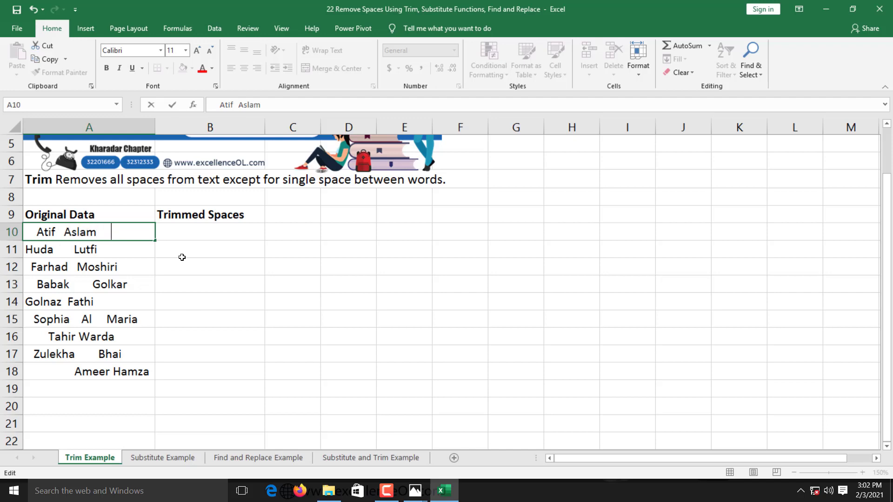
key("Return")
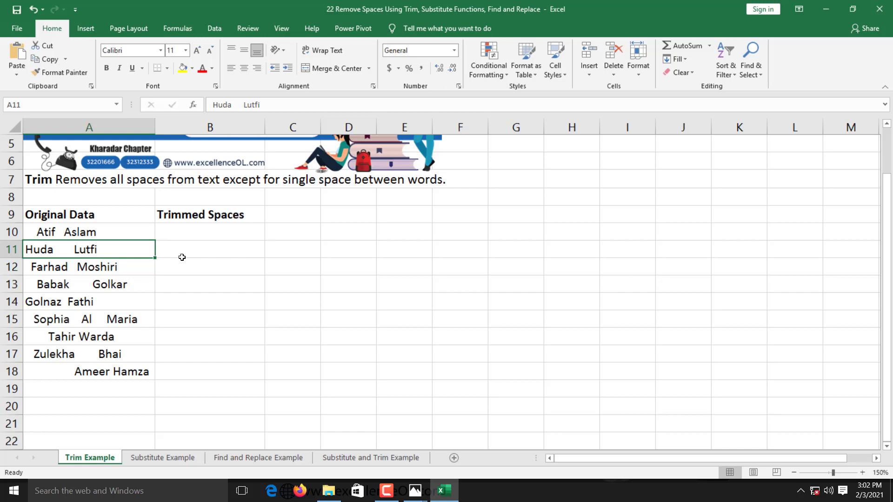
key("Right")
key("Up")
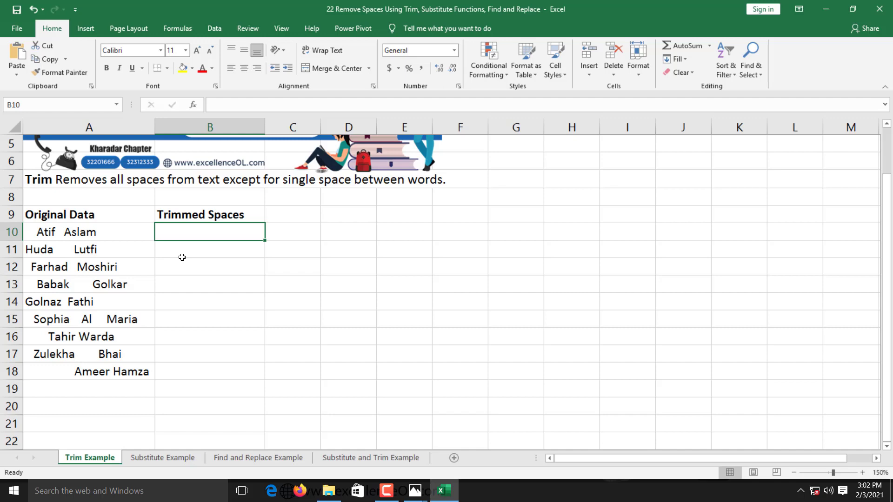
- Enter =TRIM(A10) in cell B10
type("=")
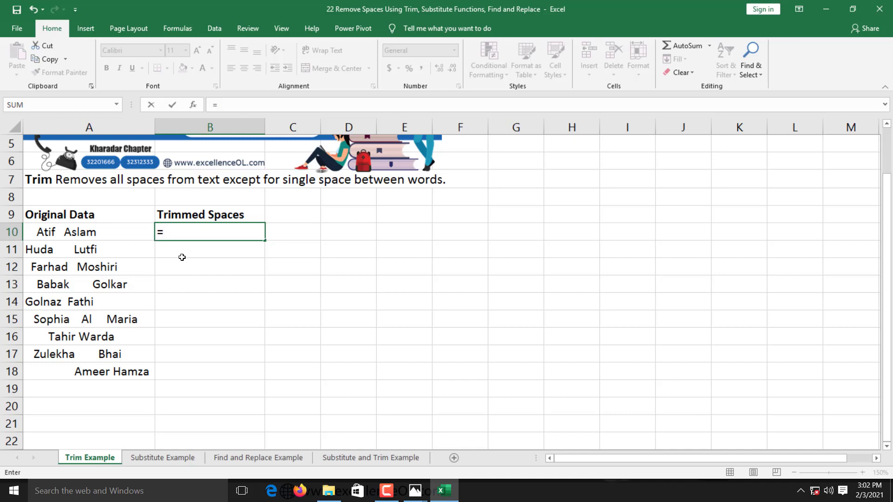
type("trim")
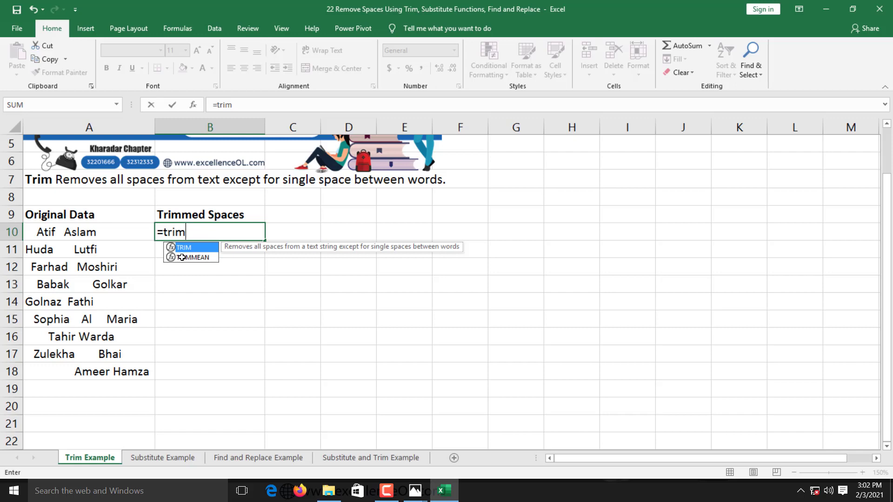
key("Tab")
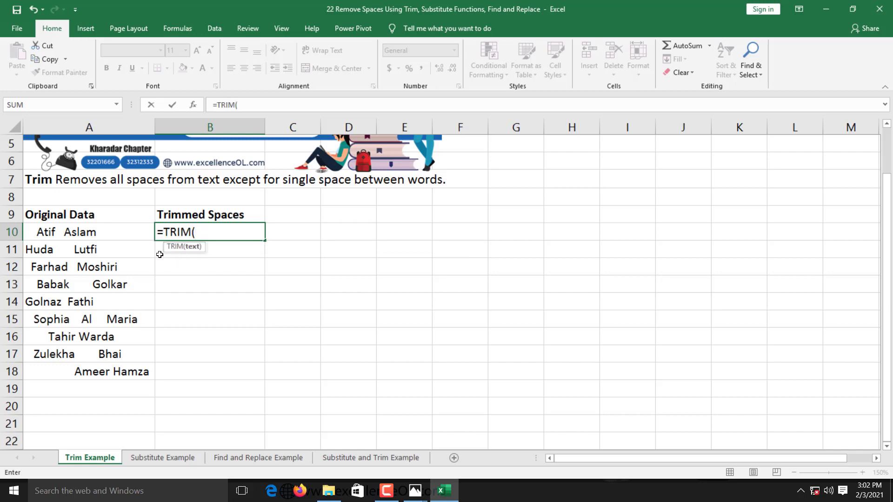
left_click(112, 240)
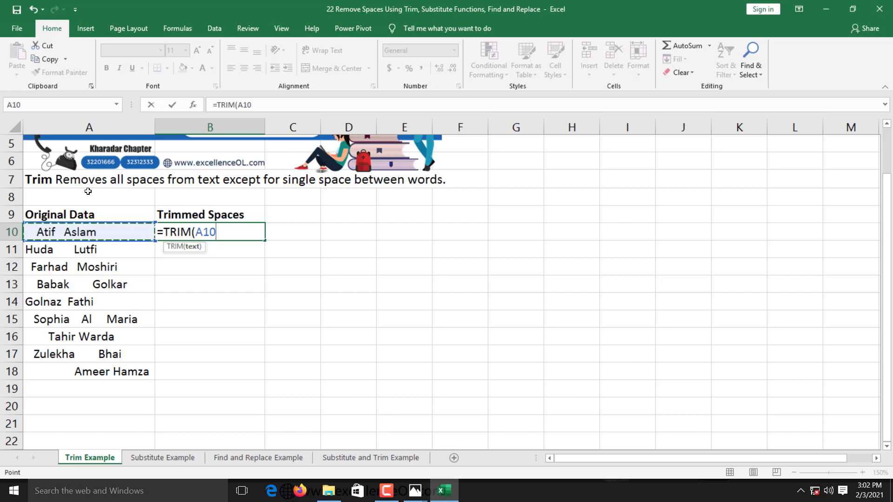
key("Return")
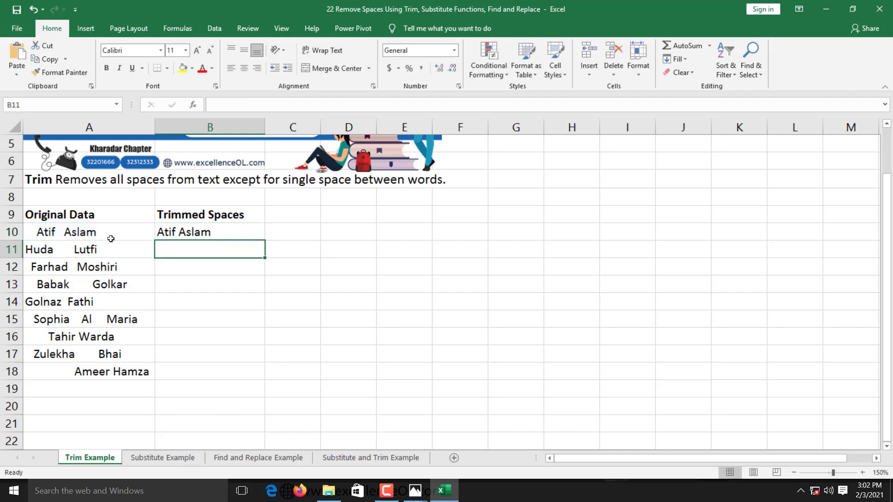
- Fill the TRIM formula down from B10 to B18 using Fill Down
left_click(196, 234)
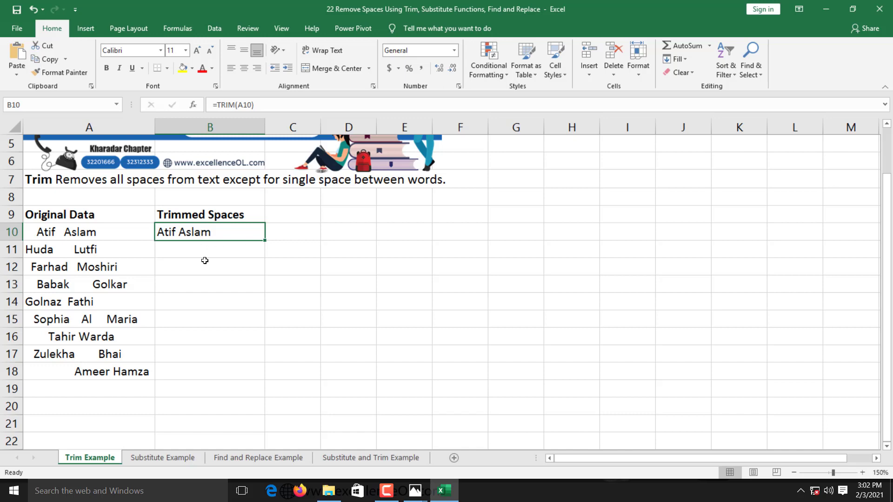
left_click_drag(204, 260, 203, 371)
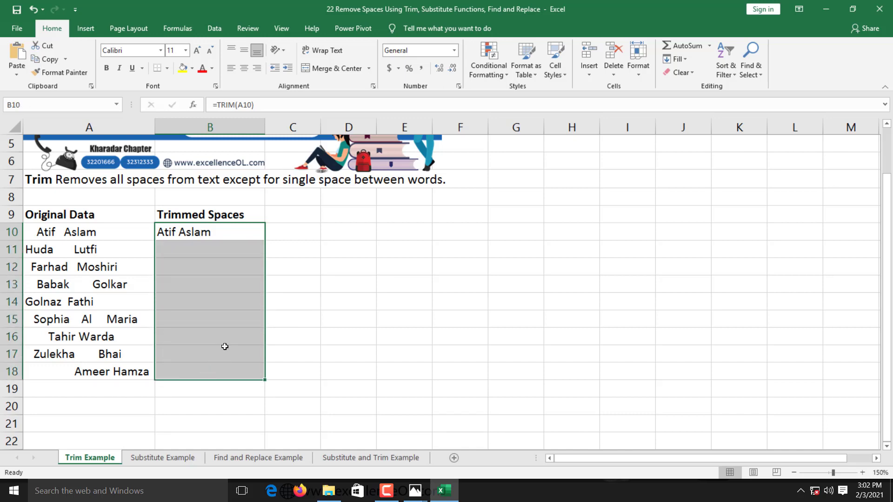
left_click(682, 59)
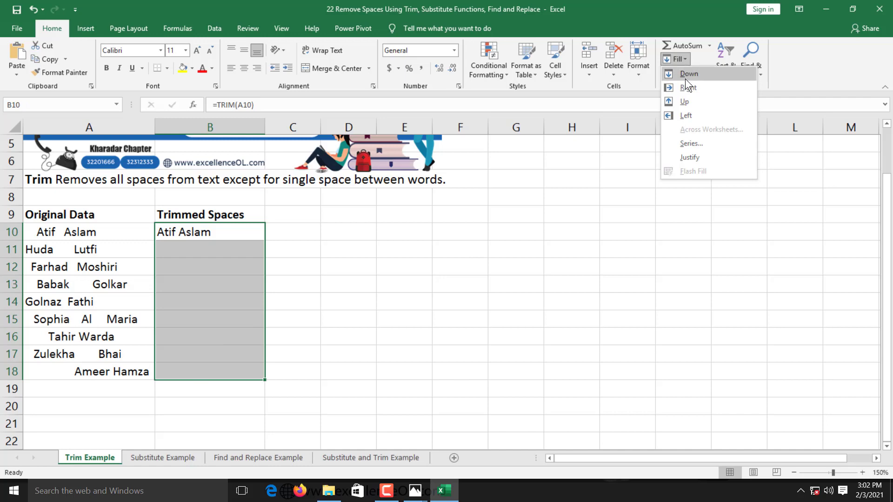
left_click(687, 75)
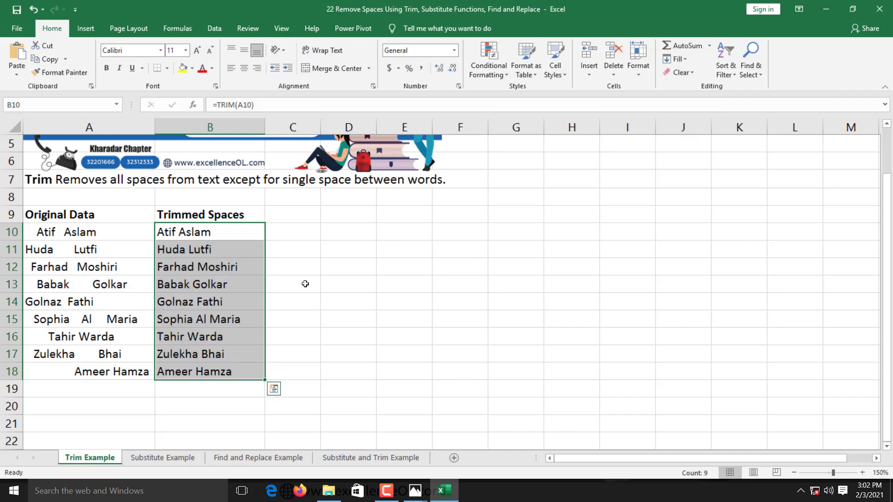
left_click(289, 313)
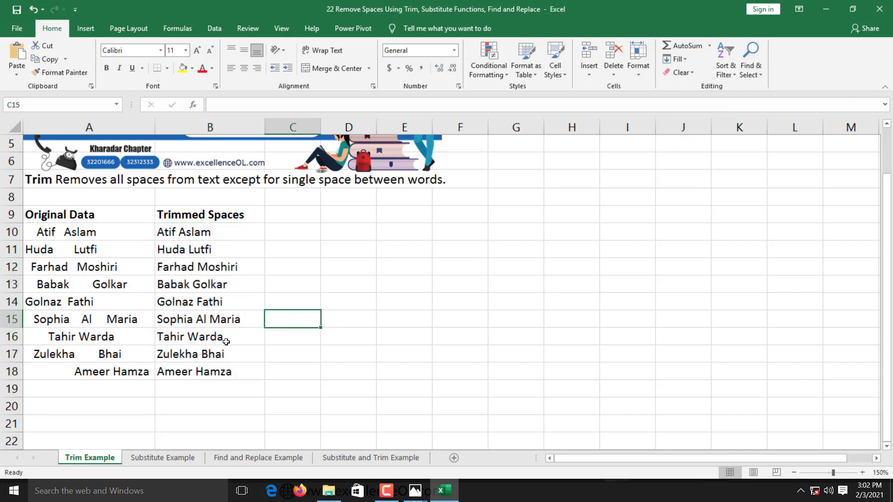
- On the Substitute Example sheet, clear the old results and select cell B10
left_click(177, 459)
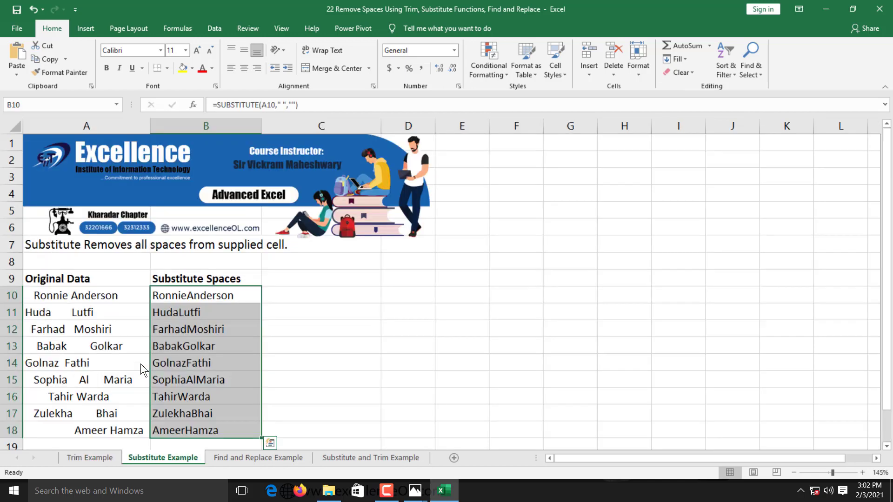
key("Delete")
left_click(311, 313)
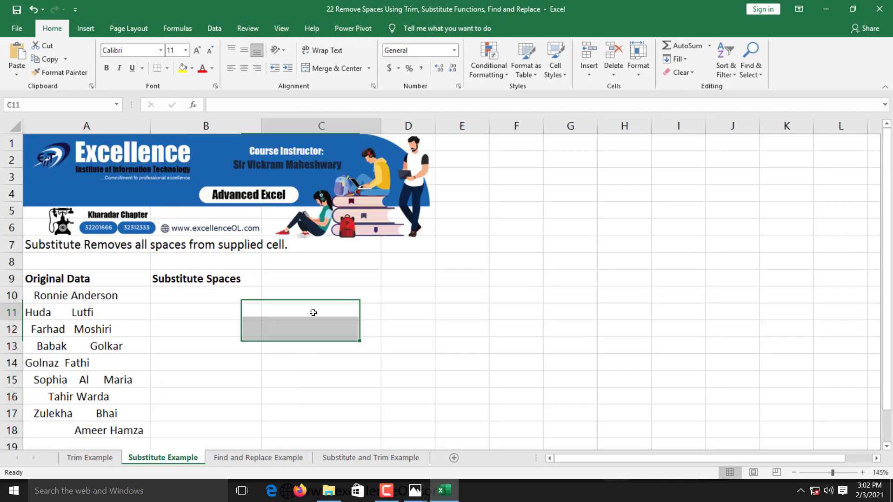
scroll(325, 335, "down", 2)
left_click_drag(74, 195, 95, 331)
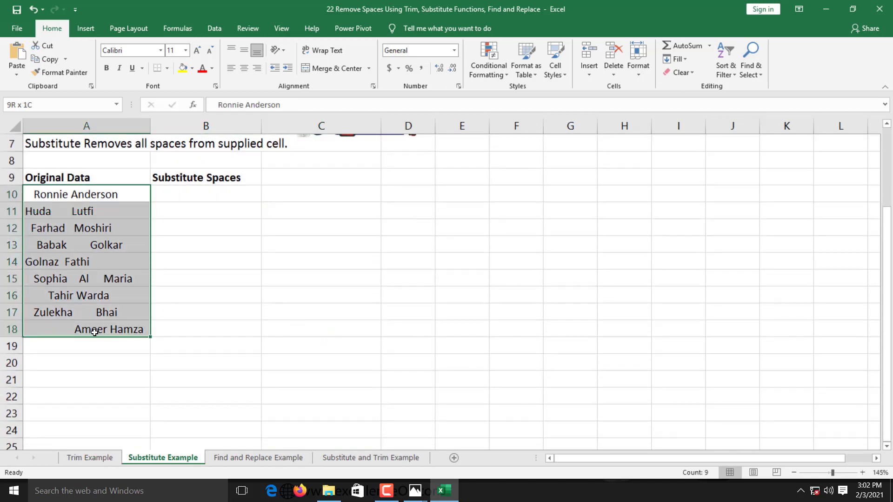
left_click(215, 195)
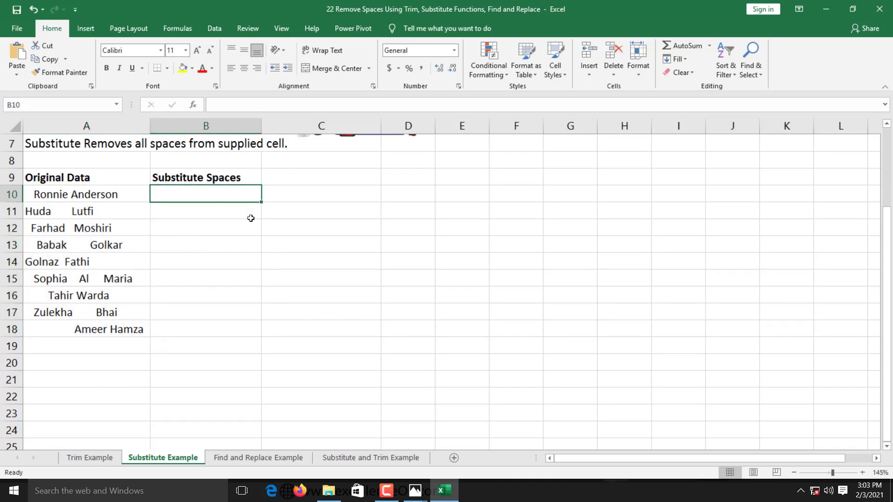
- Enter =SUBSTITUTE(A10," ","") in B10 to strip all spaces
type("=")
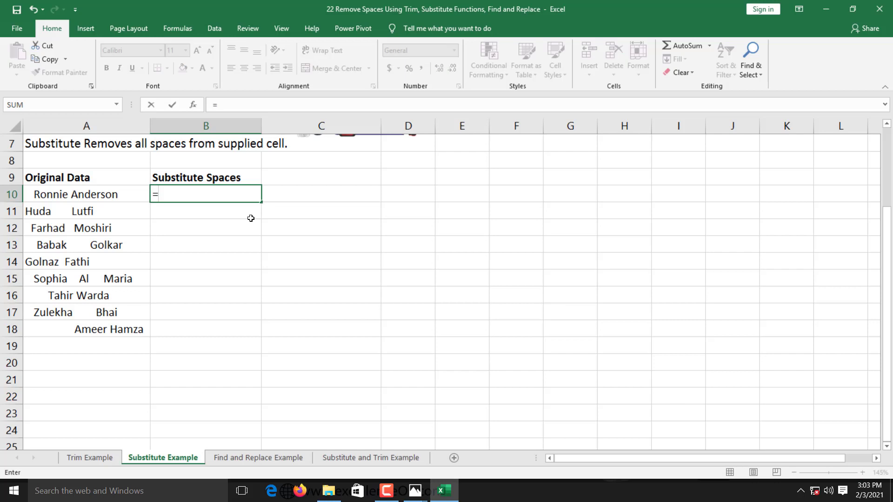
type("sub")
key("Tab")
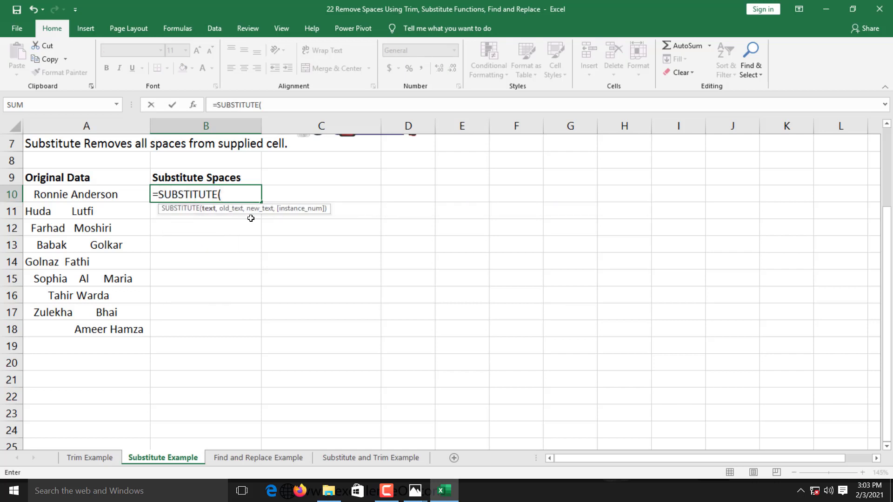
left_click(87, 195)
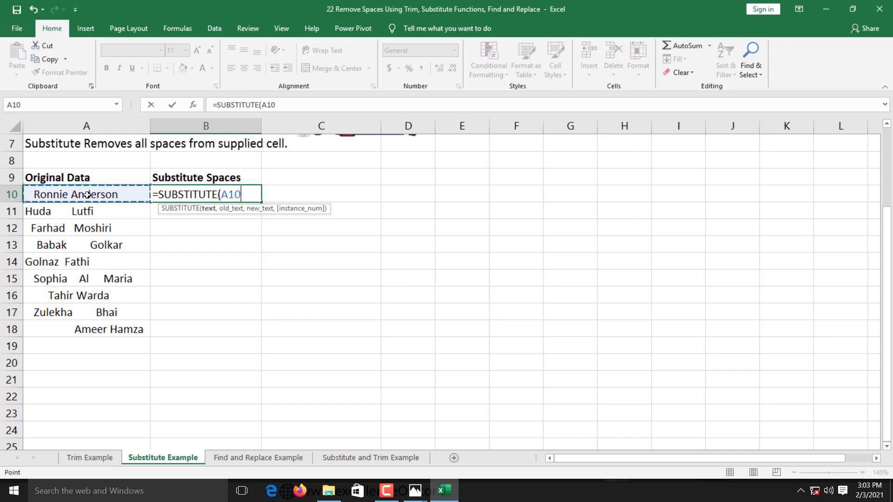
type(",")
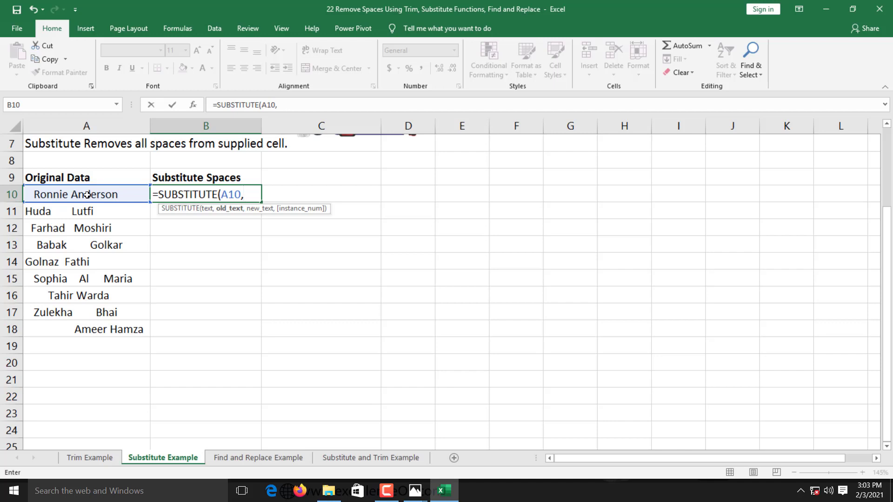
type("\" \"")
type(",")
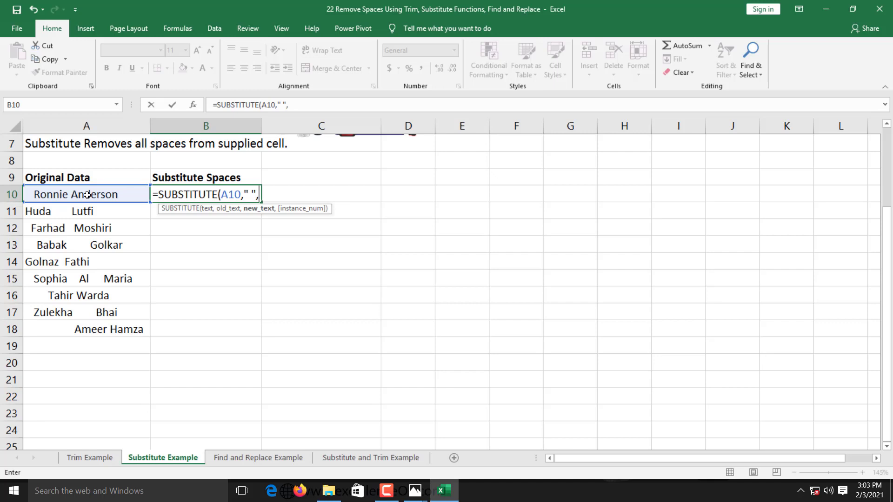
type("\"\"")
type(")")
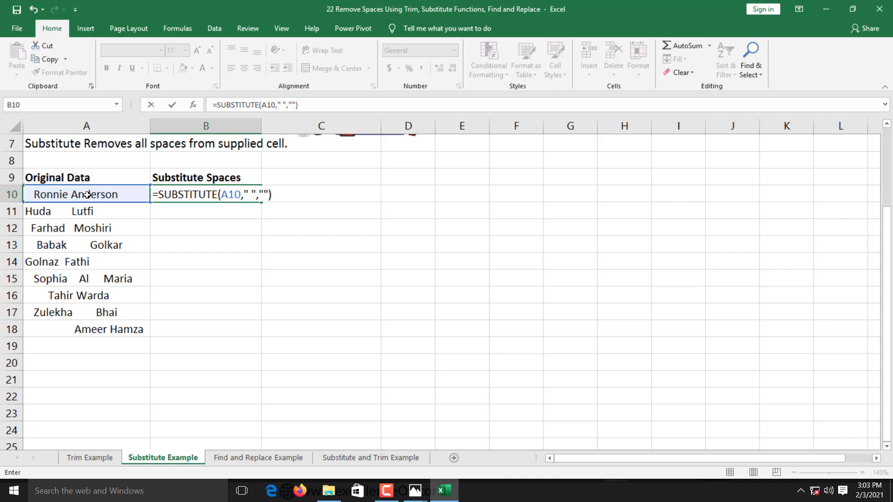
key("Return")
- Copy the SUBSTITUTE formula down to B18 with Ctrl+D
key("Up")
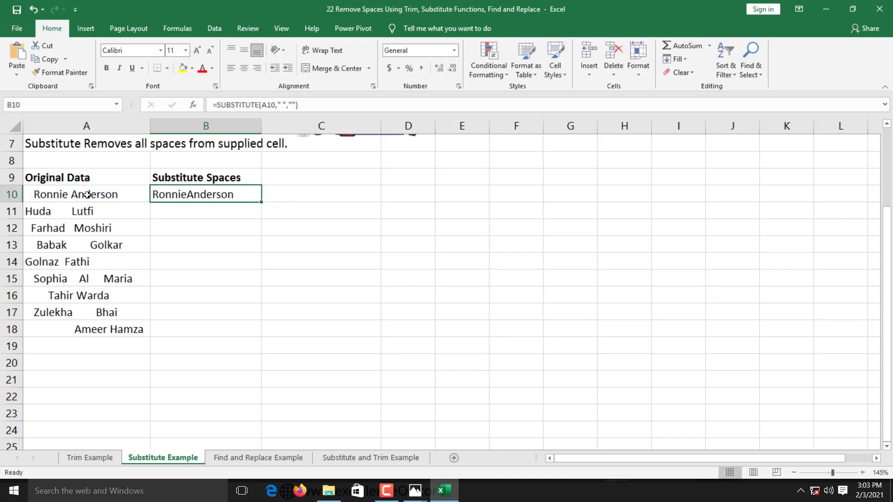
key("shift+Down")
key("shift+Down")
key("shift+Down")
key("shift+Down")
key("shift+Down")
key("shift+Down")
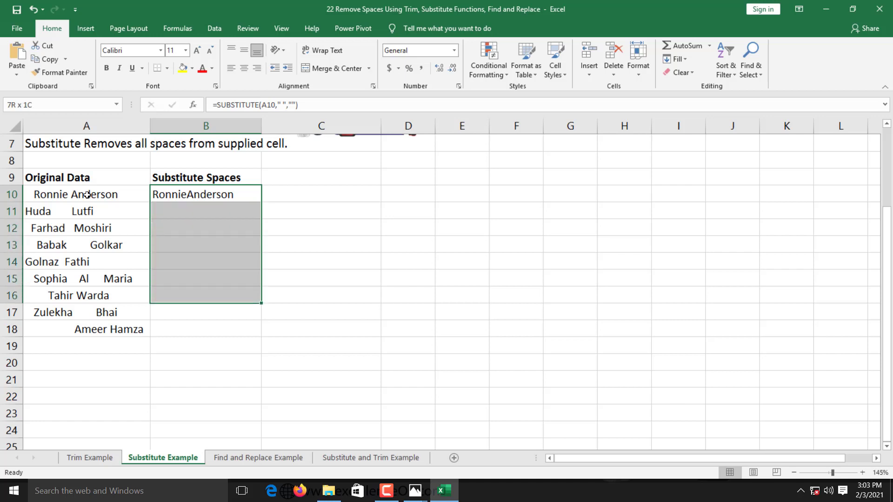
key("shift+Down")
key("shift+Down")
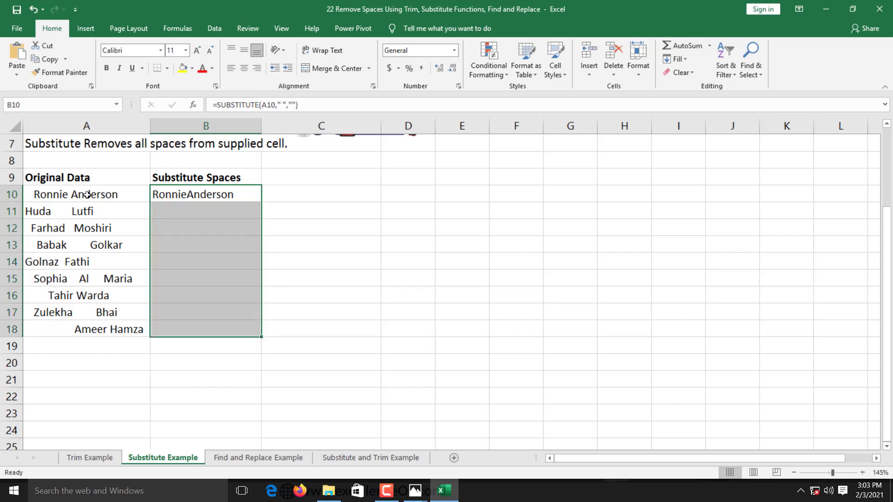
key("ctrl+d")
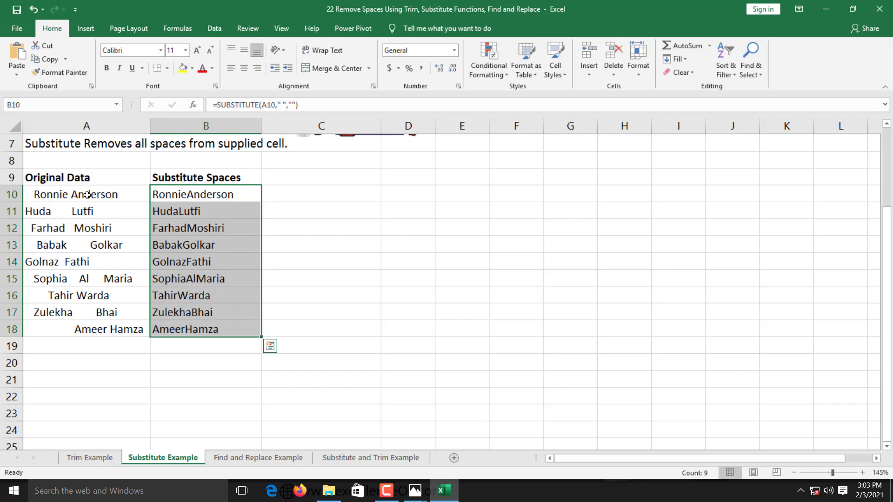
- Switch to the Find and Replace Example sheet and select the original names in A10:A18
left_click(257, 457)
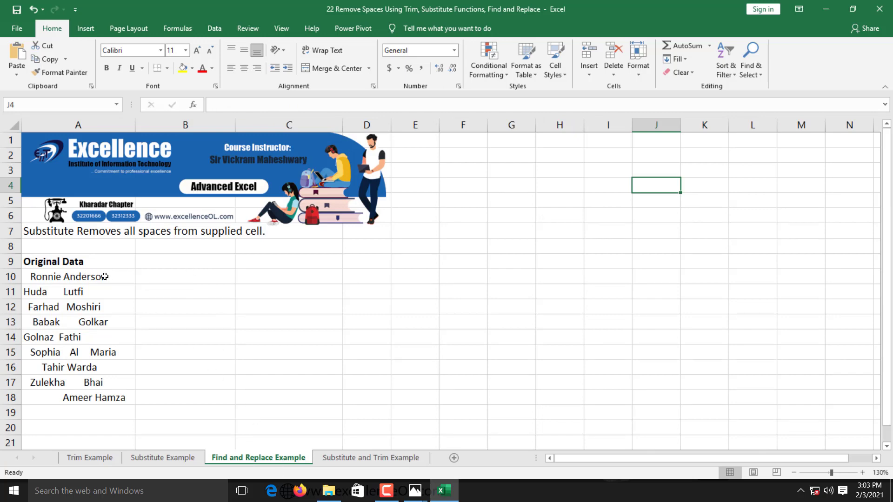
left_click_drag(105, 276, 100, 398)
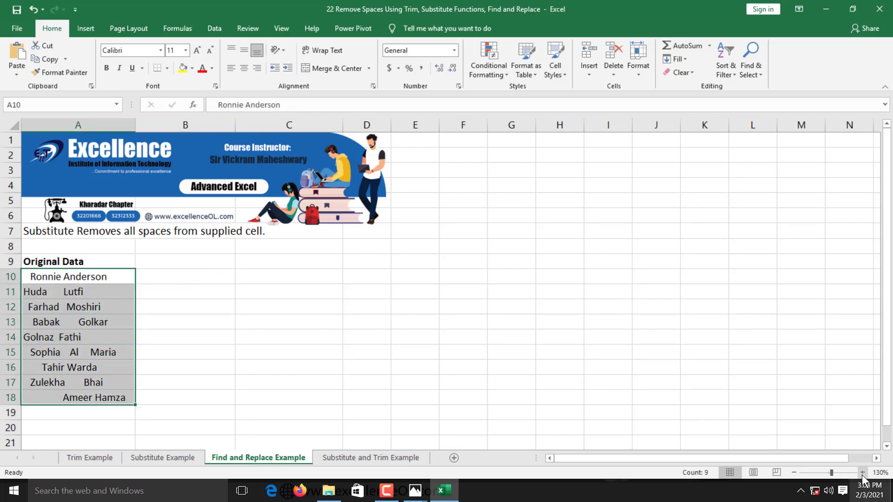
scroll(690, 379, "up", 2)
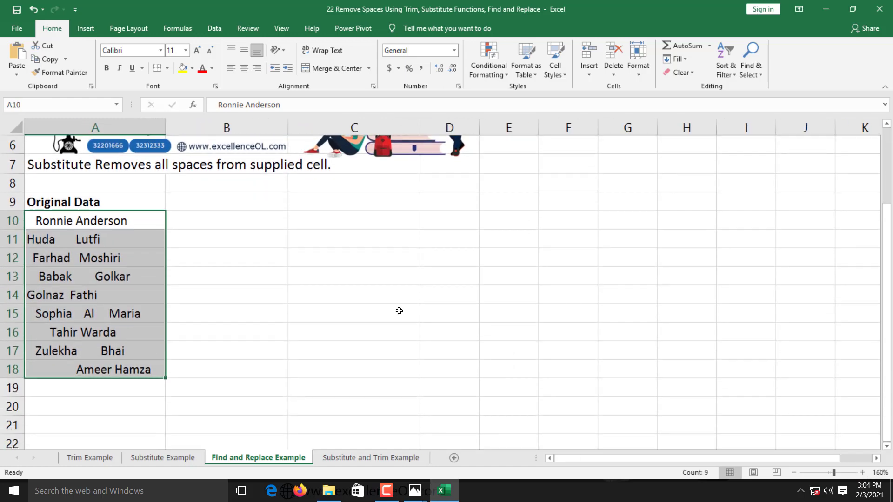
- Replace every space in A10:A18 with nothing via Find and Replace, making 112 replacements
left_click(751, 71)
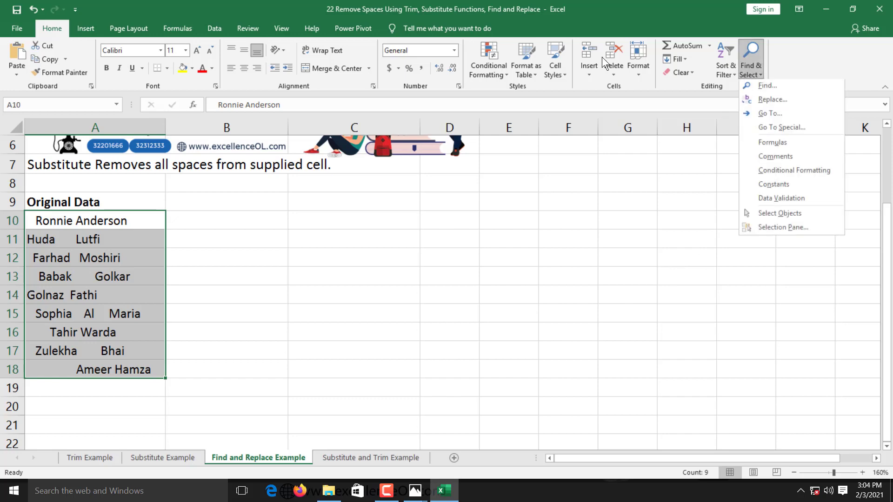
left_click(766, 101)
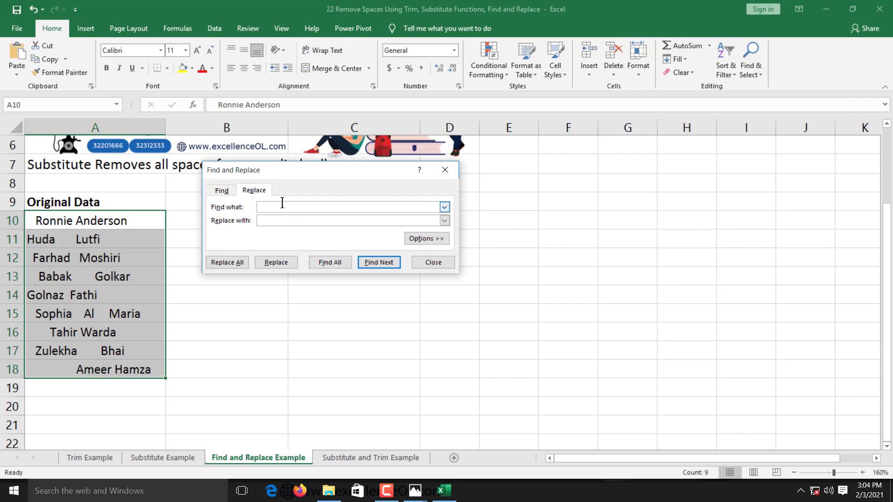
left_click(274, 219)
left_click(278, 221)
left_click(230, 267)
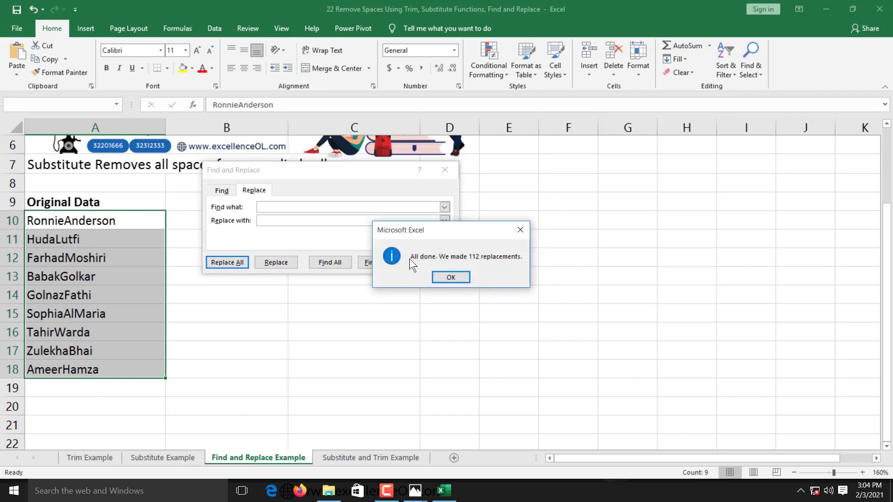
left_click_drag(444, 231, 534, 195)
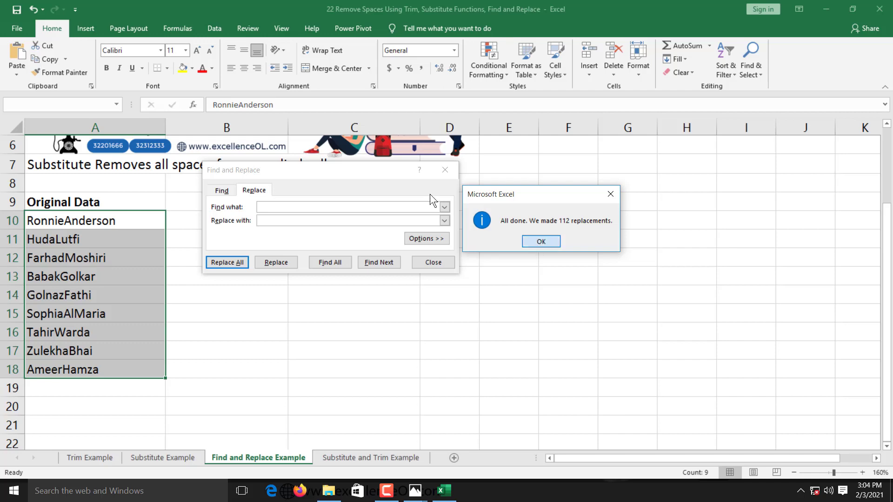
left_click(541, 241)
left_click(433, 262)
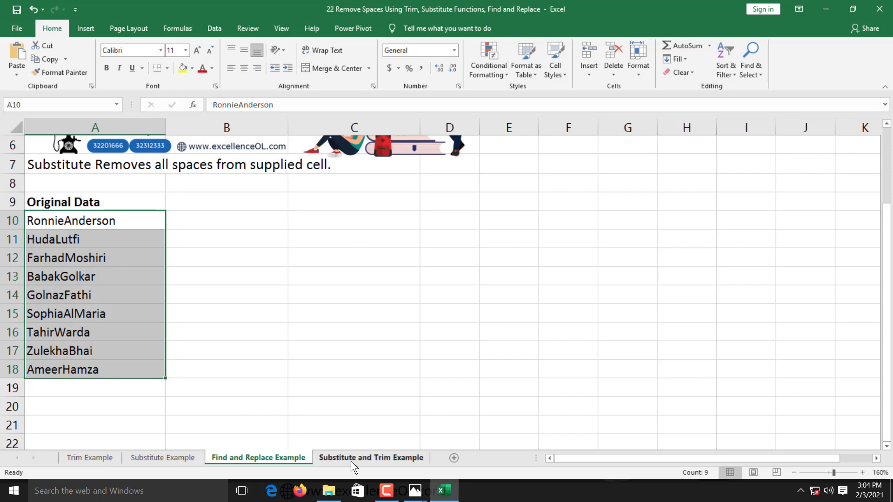
- Deselect the names, go to the Substitute and Trim Example sheet, and close Excel without saving
left_click(361, 277)
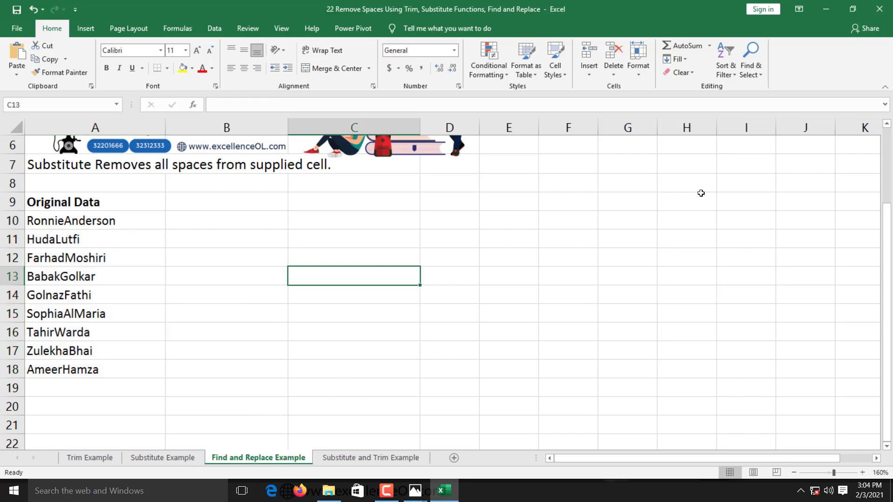
left_click(350, 457)
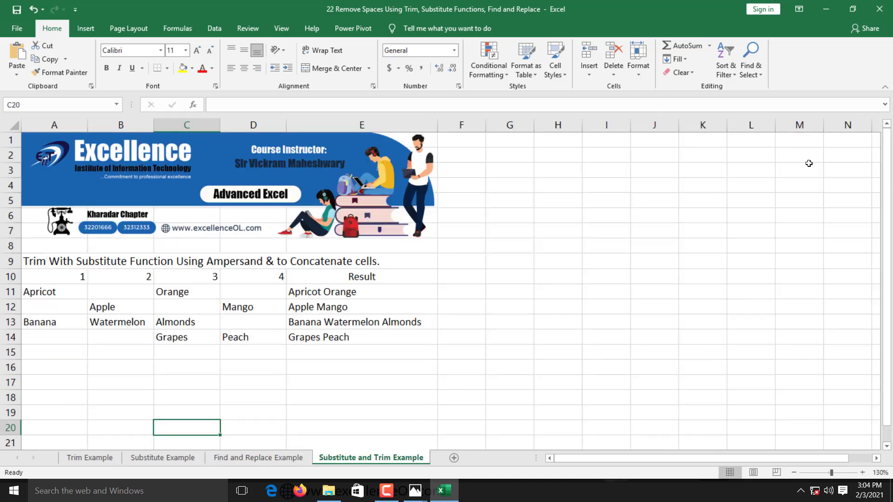
left_click(882, 16)
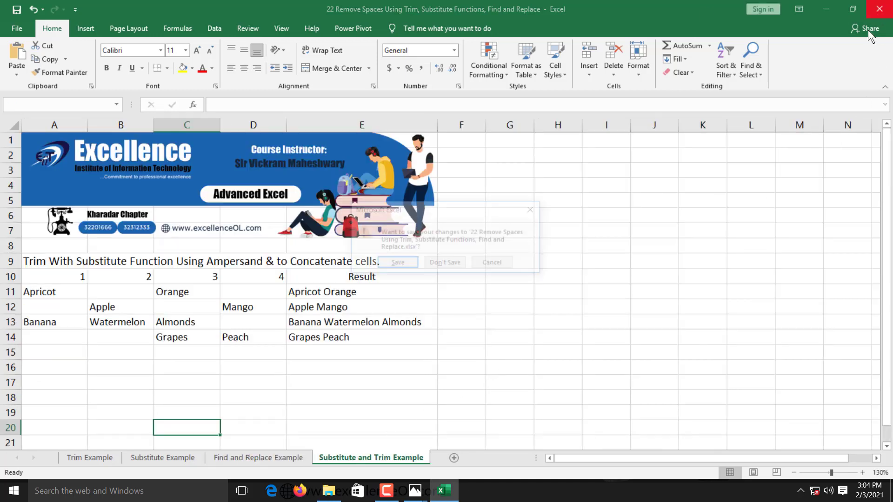
left_click(447, 266)
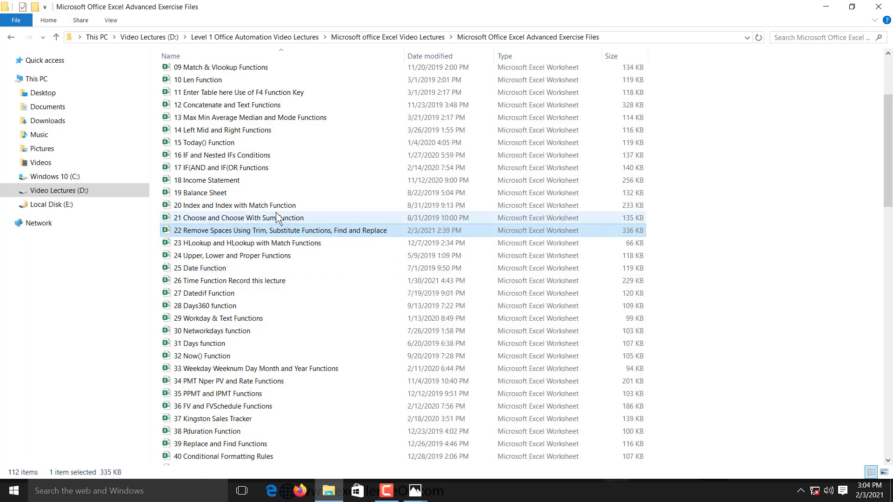
- Return to the video lectures folder and play the 08 Vlookup and IFNA Functions video
left_click_drag(889, 192, 889, 181)
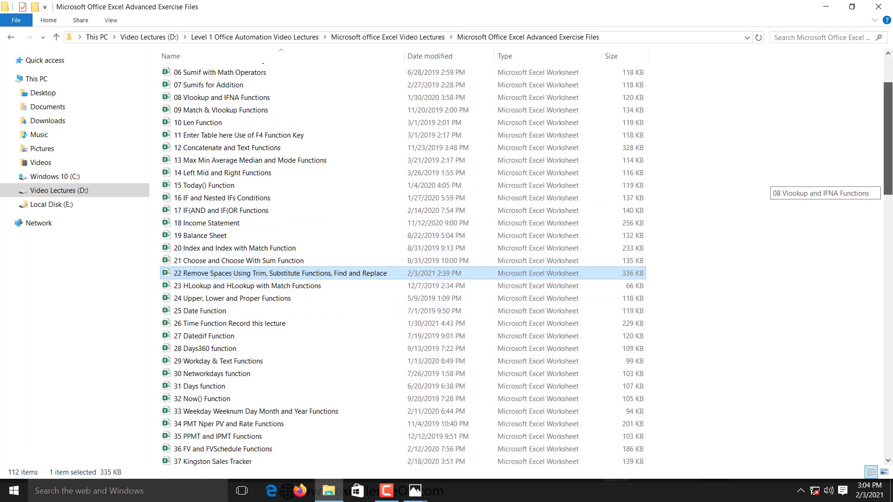
left_click_drag(888, 181, 889, 155)
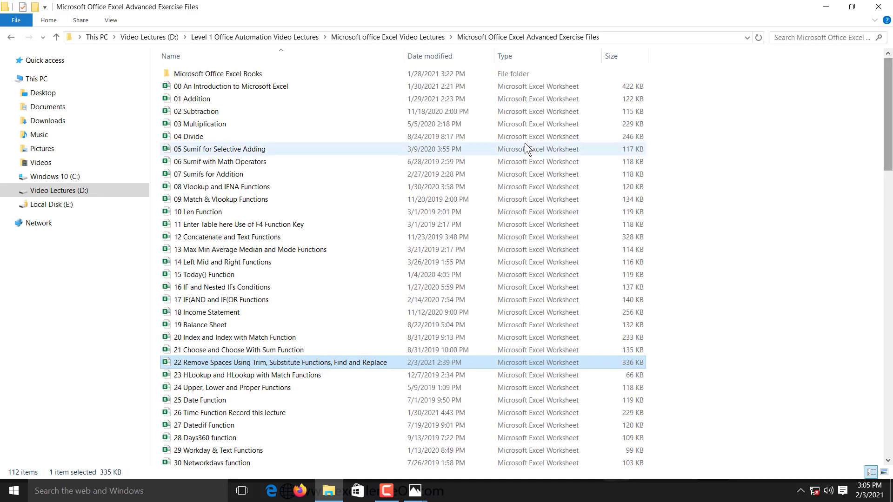
left_click(228, 188)
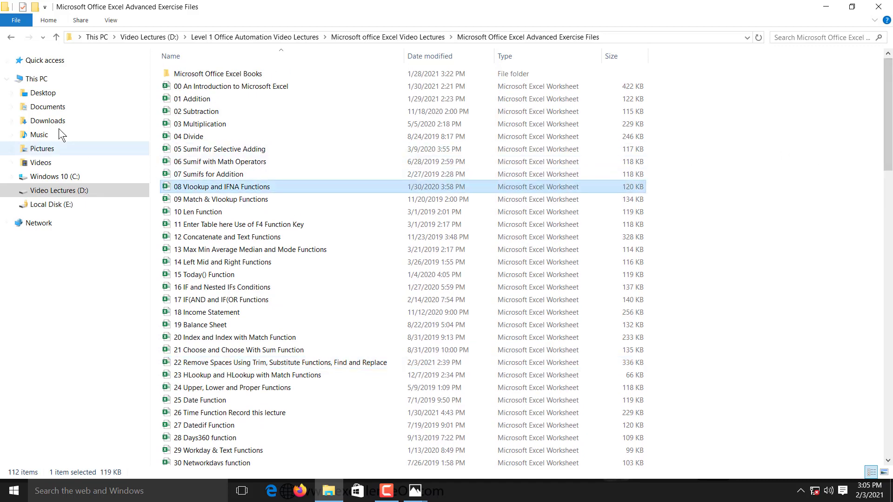
left_click(13, 39)
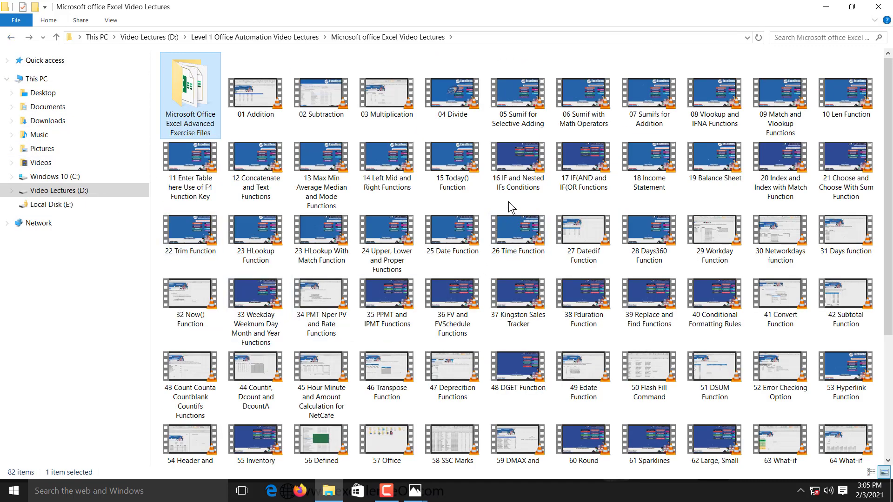
left_click(720, 104)
double_click(721, 107)
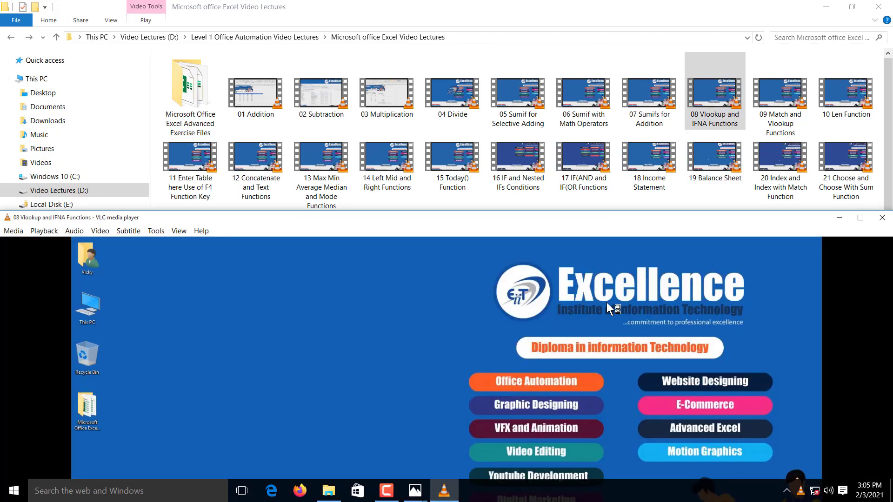
- Watch the Vlookup lesson fullscreen at lowered volume, then close VLC media player
double_click(531, 375)
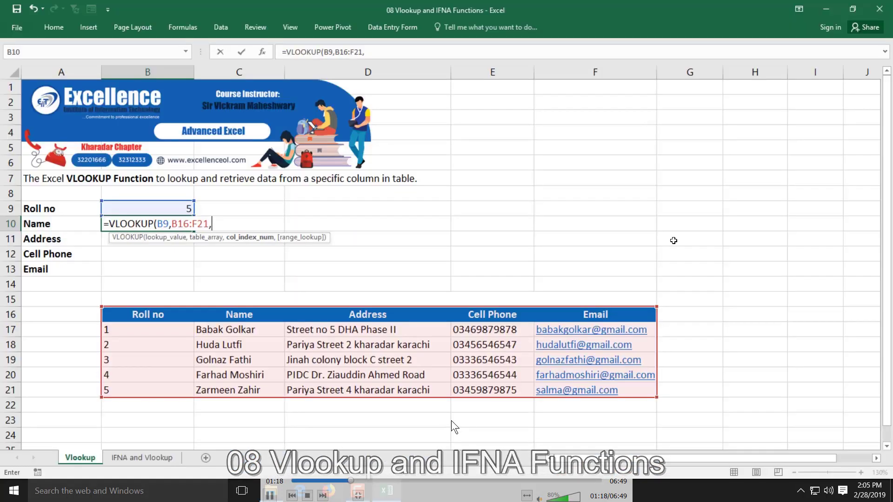
scroll(735, 333, "down", 2)
scroll(737, 330, "down", 3)
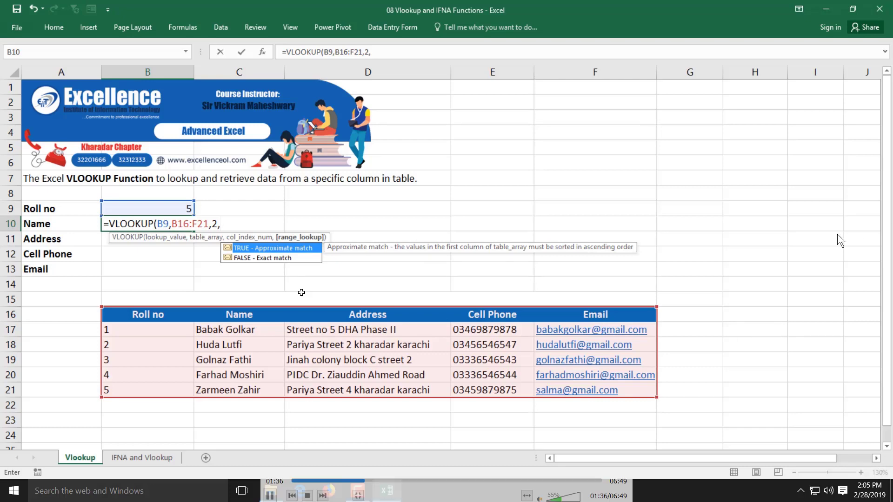
scroll(837, 233, "down", 2)
scroll(709, 217, "down", 2)
double_click(607, 228)
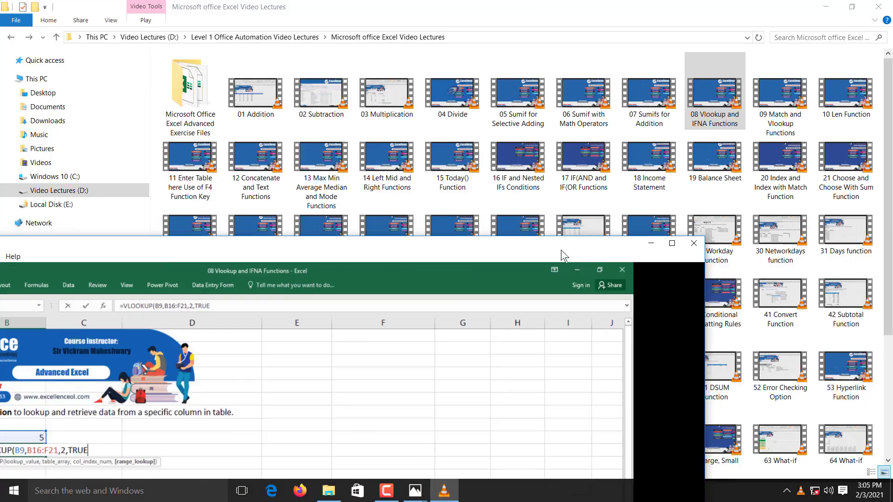
left_click_drag(629, 214, 390, 250)
left_click(644, 254)
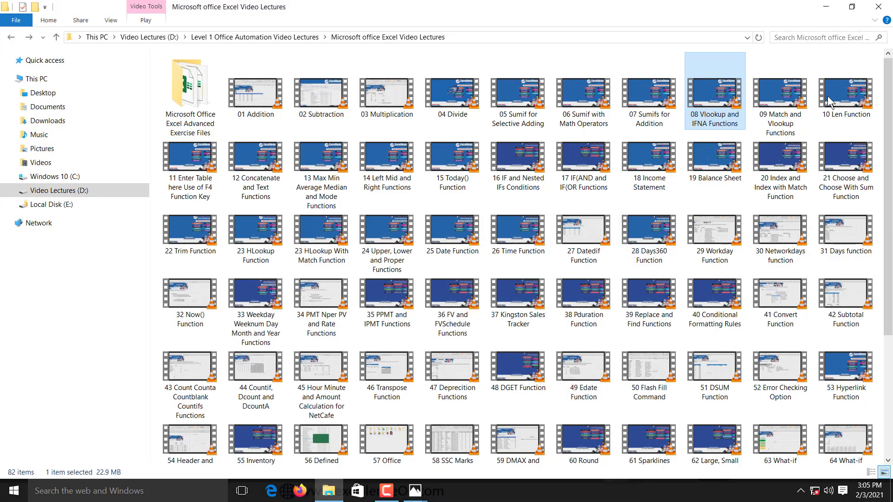
- Open the course brochure image in Photos to view its Advanced Excel section
double_click(526, 188)
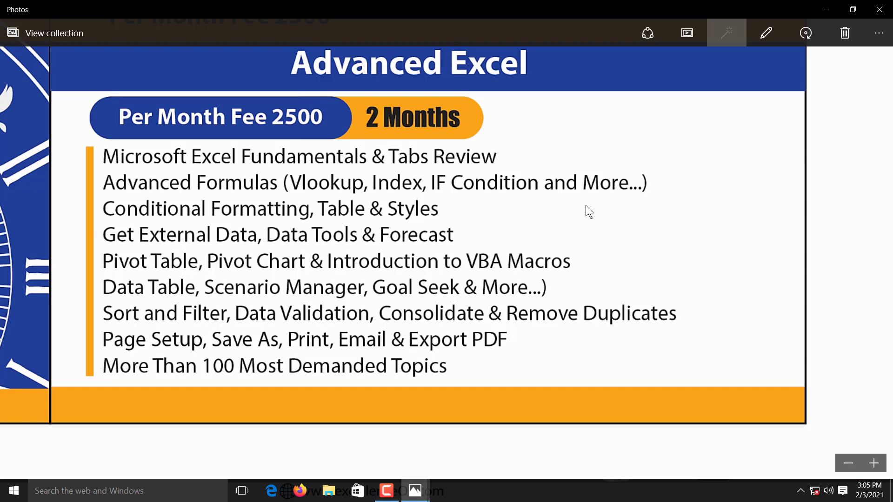
- Browse the brochure's Level 2, Level 3 and Office Automation Level 1 course lists, then close Photos
scroll(333, 197, "down", 5)
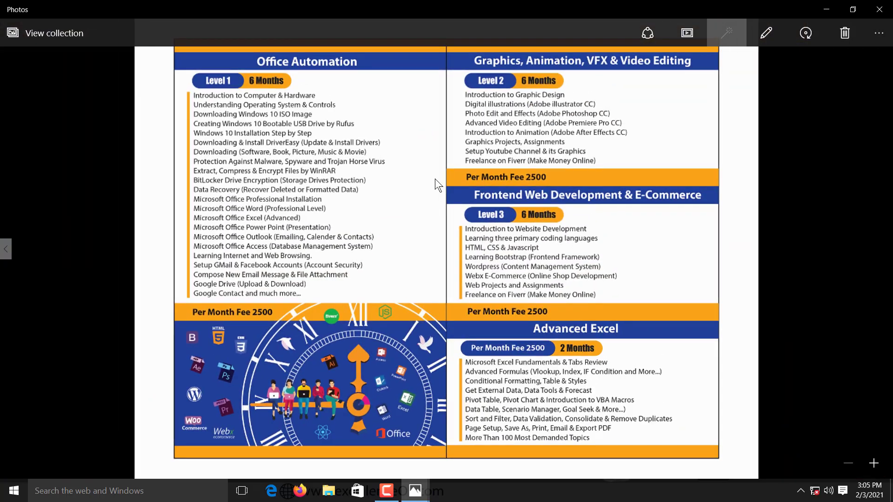
scroll(512, 157, "up", 5)
left_click_drag(501, 162, 338, 353)
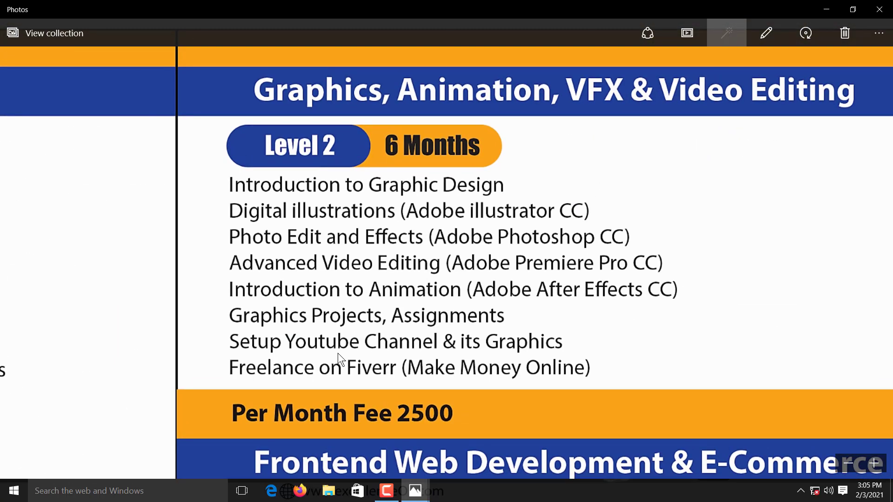
left_click_drag(422, 349, 490, 248)
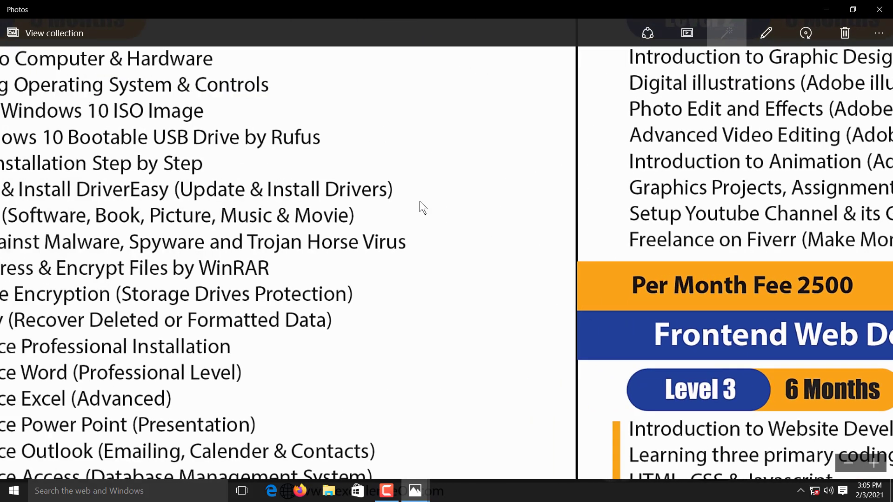
mouse_move(420, 201)
left_mouse_down()
mouse_move(562, 214)
mouse_move(507, 171)
left_mouse_up()
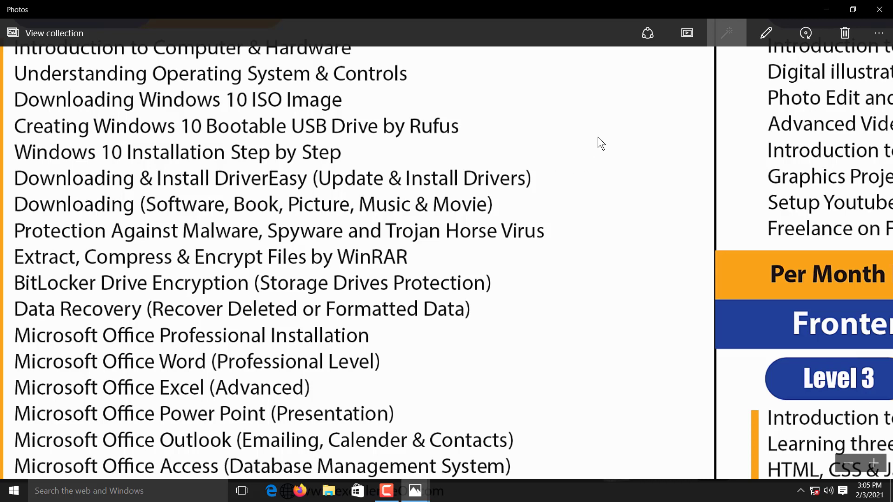
mouse_move(598, 140)
left_mouse_down()
mouse_move(615, 257)
mouse_move(643, 208)
left_mouse_up()
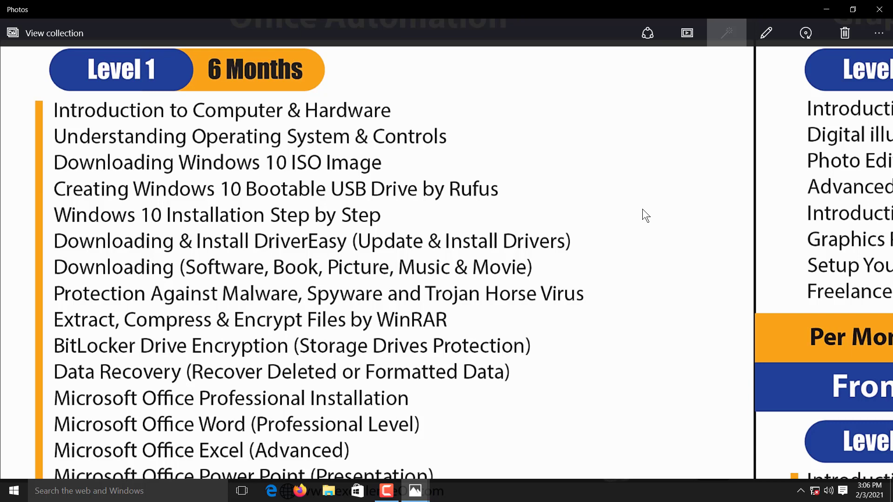
left_click(879, 10)
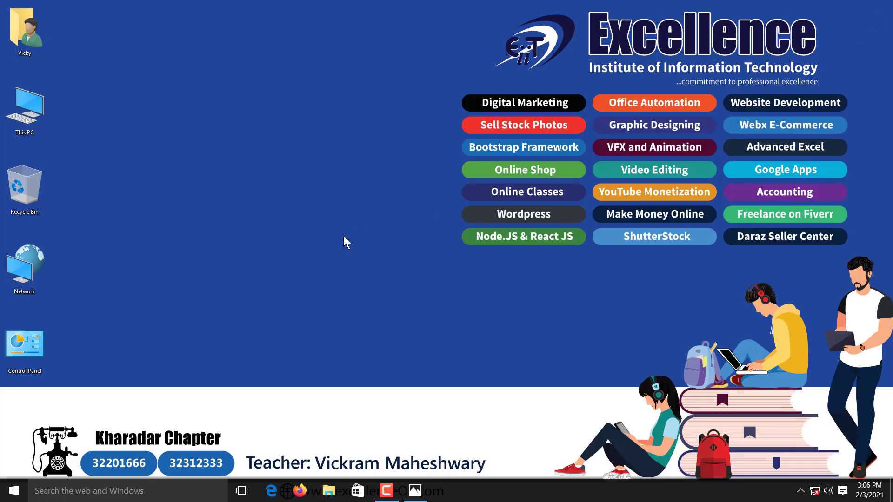